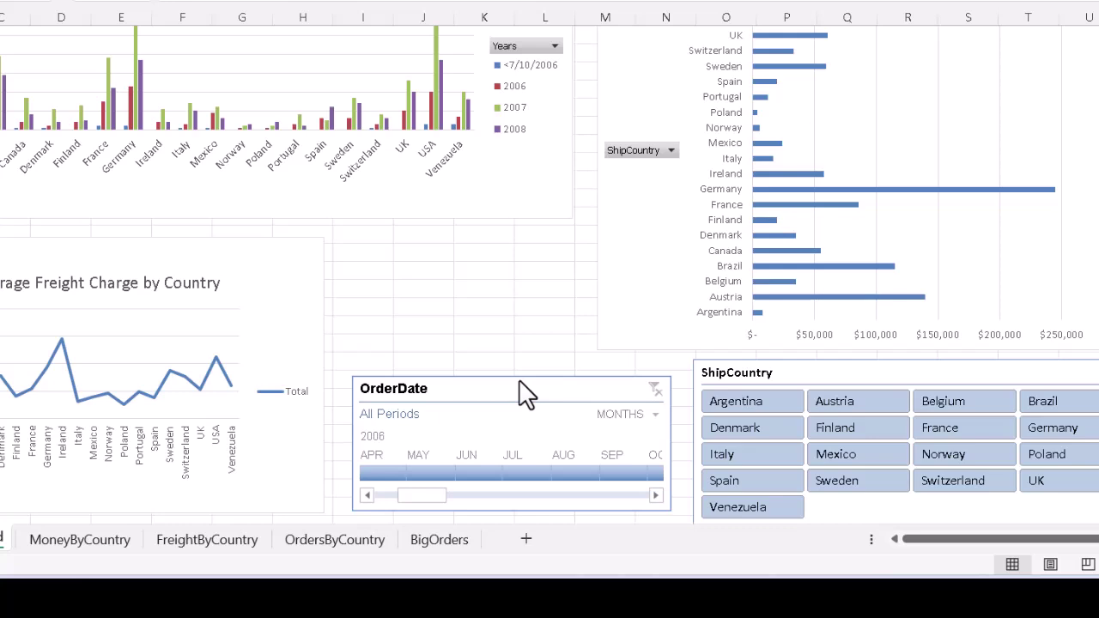
# Step: Test the dashboard filters: August 2006, then Denmark and Sweden, clearing each filter afterward
pyautogui.click(574, 472)
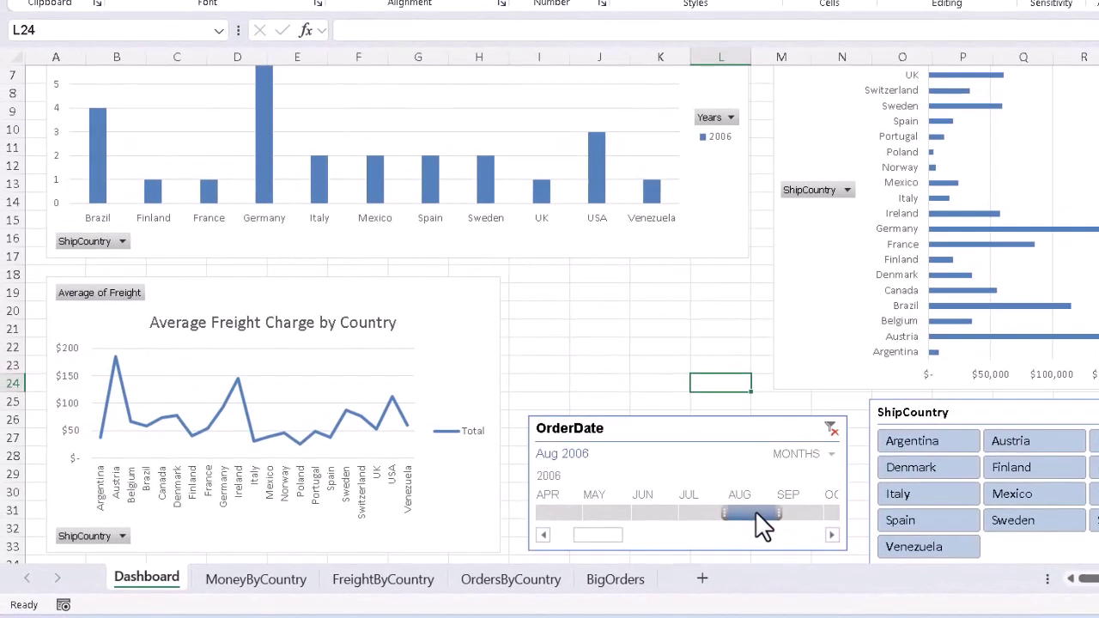
pyautogui.click(831, 429)
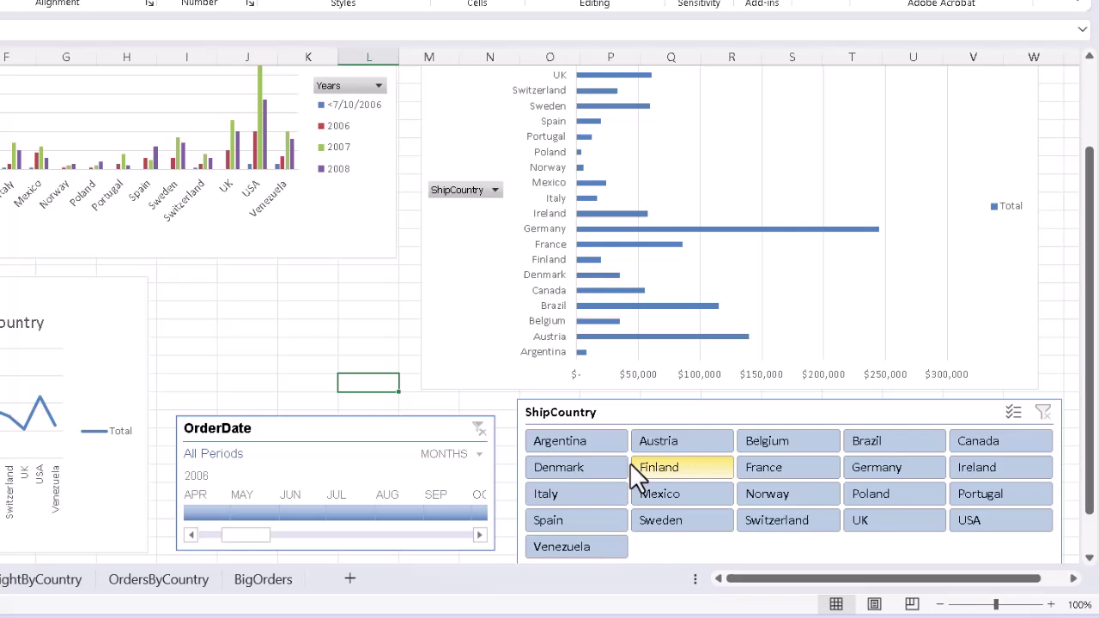
pyautogui.click(592, 463)
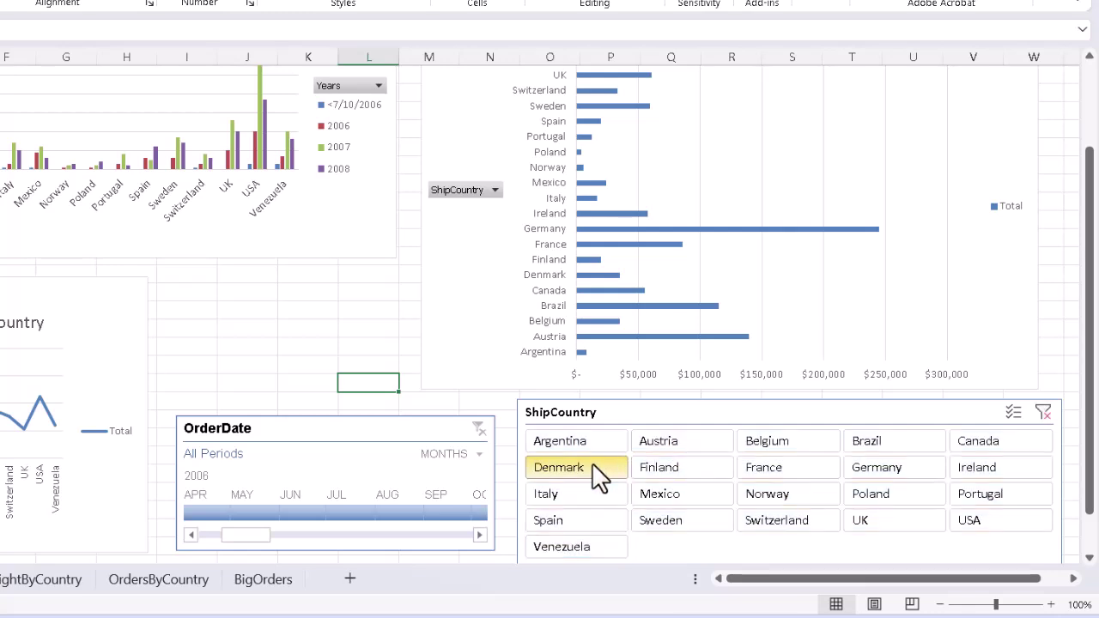
pyautogui.keyDown('ctrl'); pyautogui.click(687, 524); pyautogui.keyUp('ctrl')
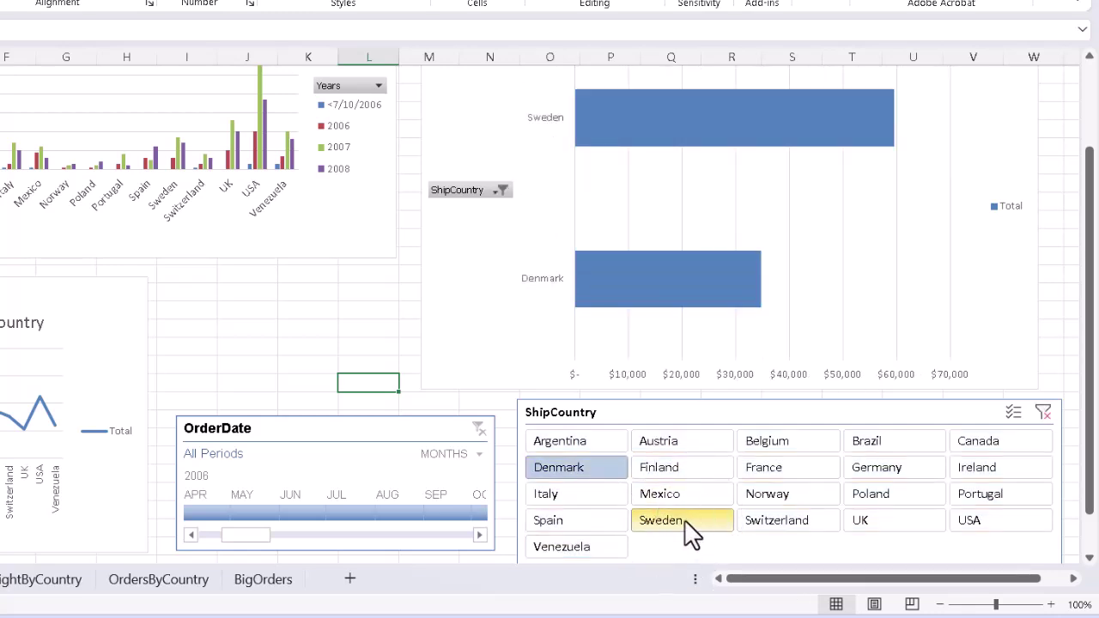
pyautogui.click(1042, 413)
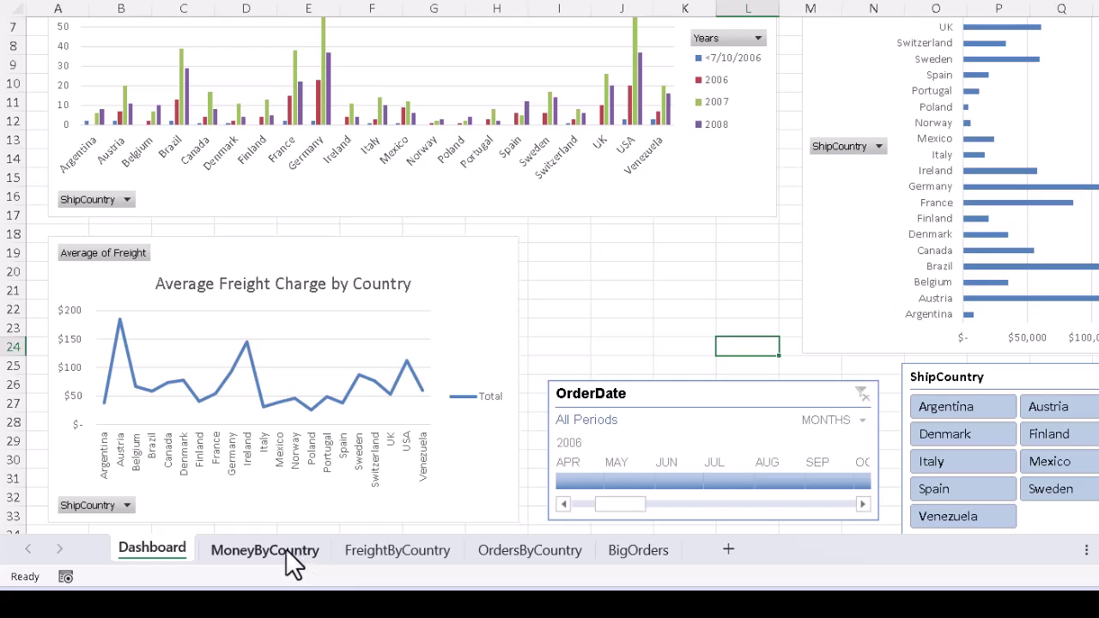
# Step: Confirm BigOrders!$A$1:$O$831 as the data source of the MoneyByCountry pivot table
pyautogui.click(288, 554)
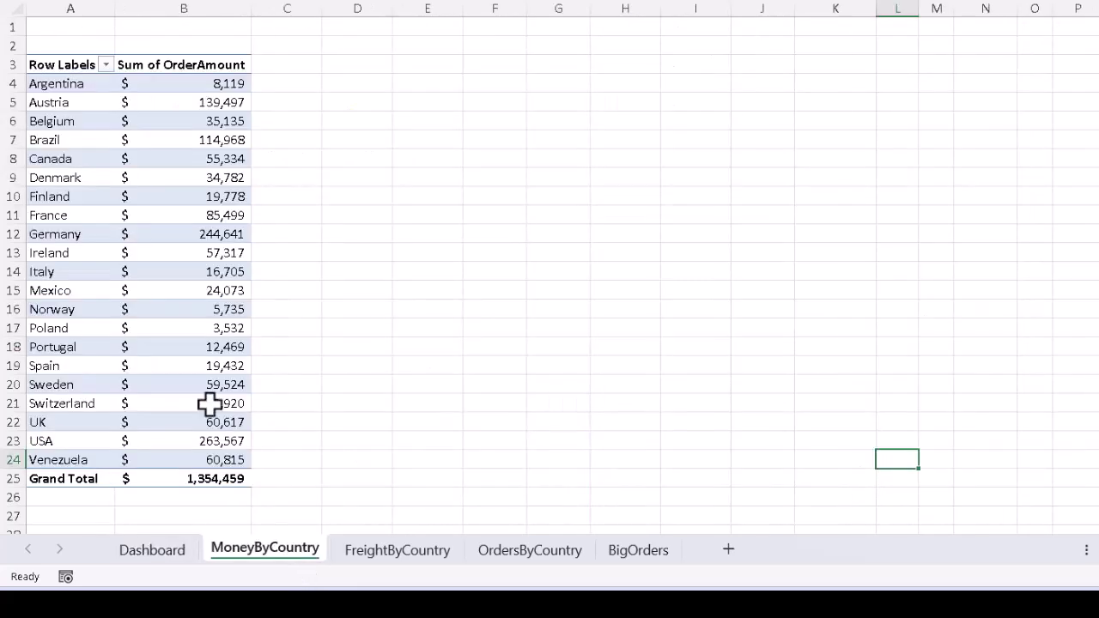
pyautogui.click(68, 64)
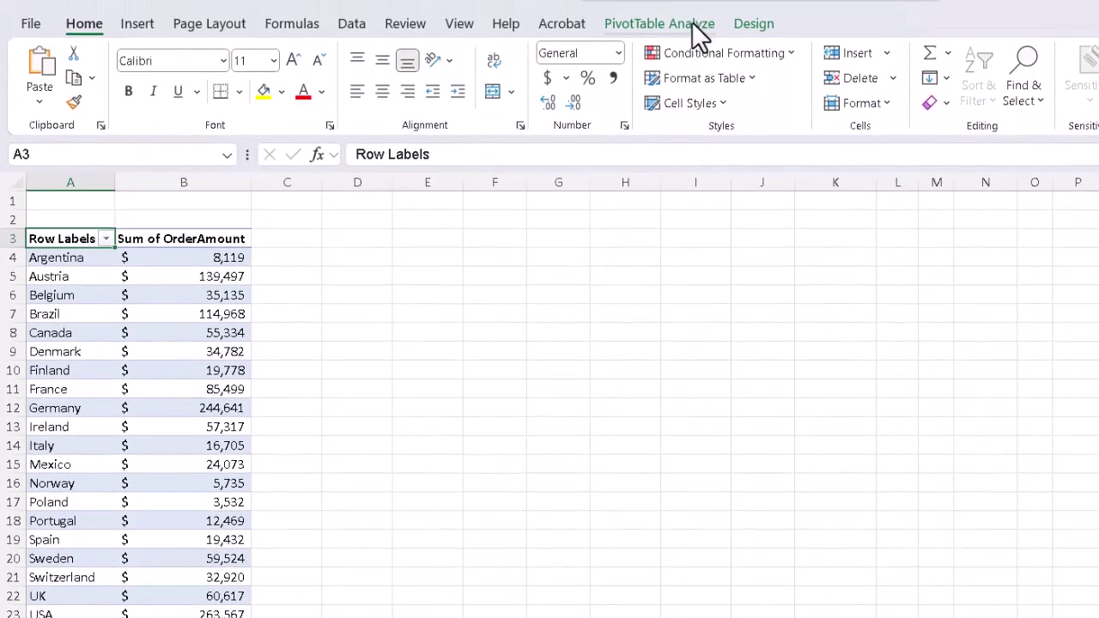
pyautogui.click(675, 26)
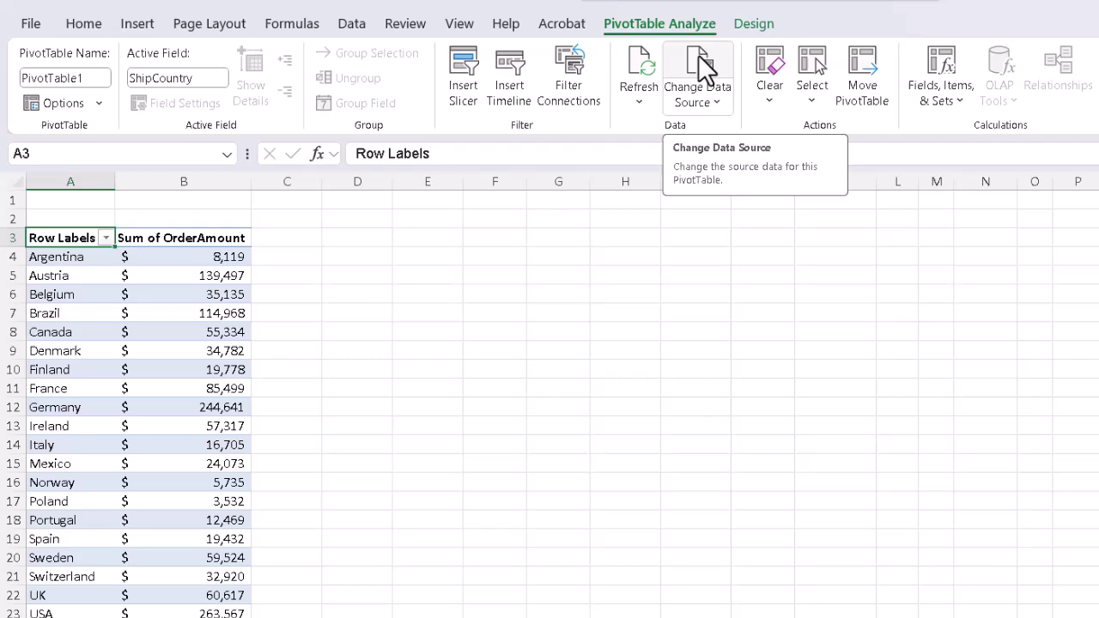
pyautogui.click(698, 62)
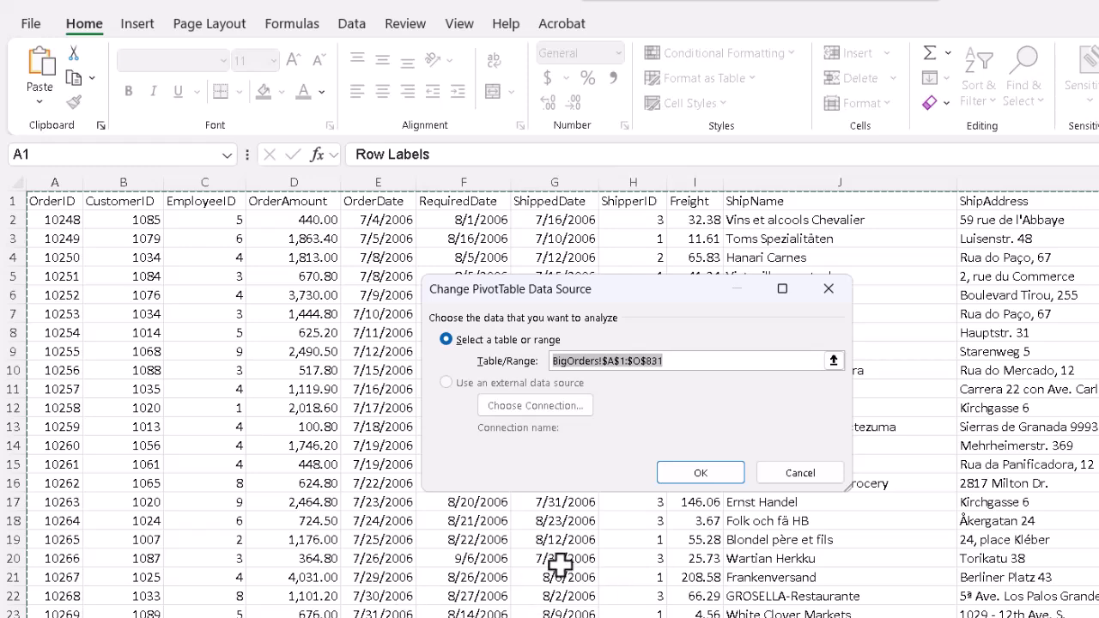
pyautogui.click(700, 472)
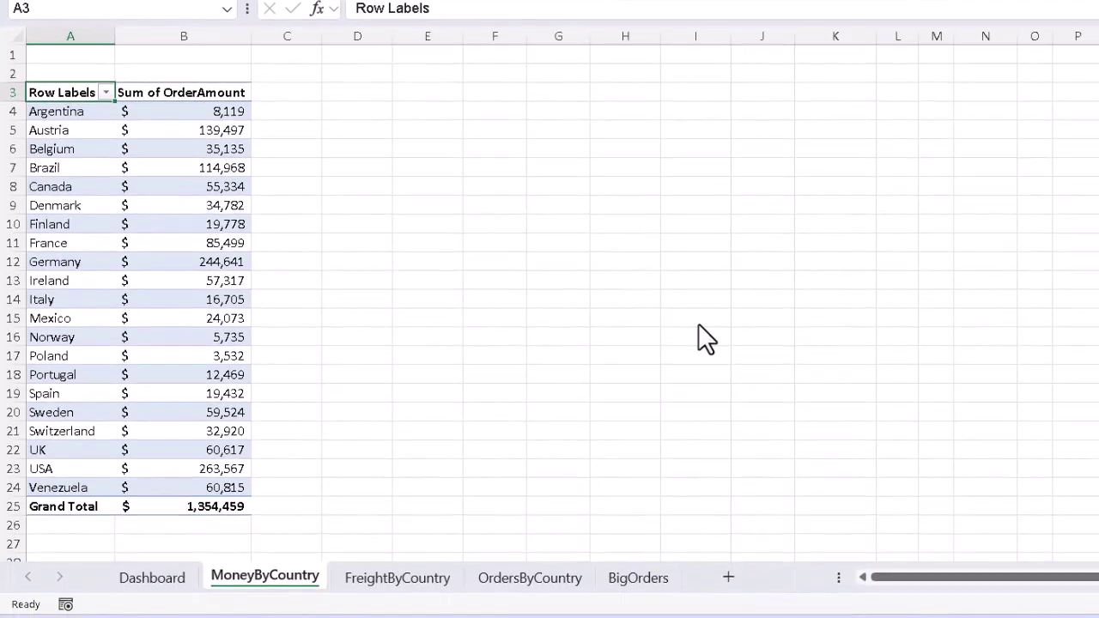
# Step: Confirm BigOrders!$A$1:$O$831 as the data source of the FreightByCountry pivot table
pyautogui.click(416, 579)
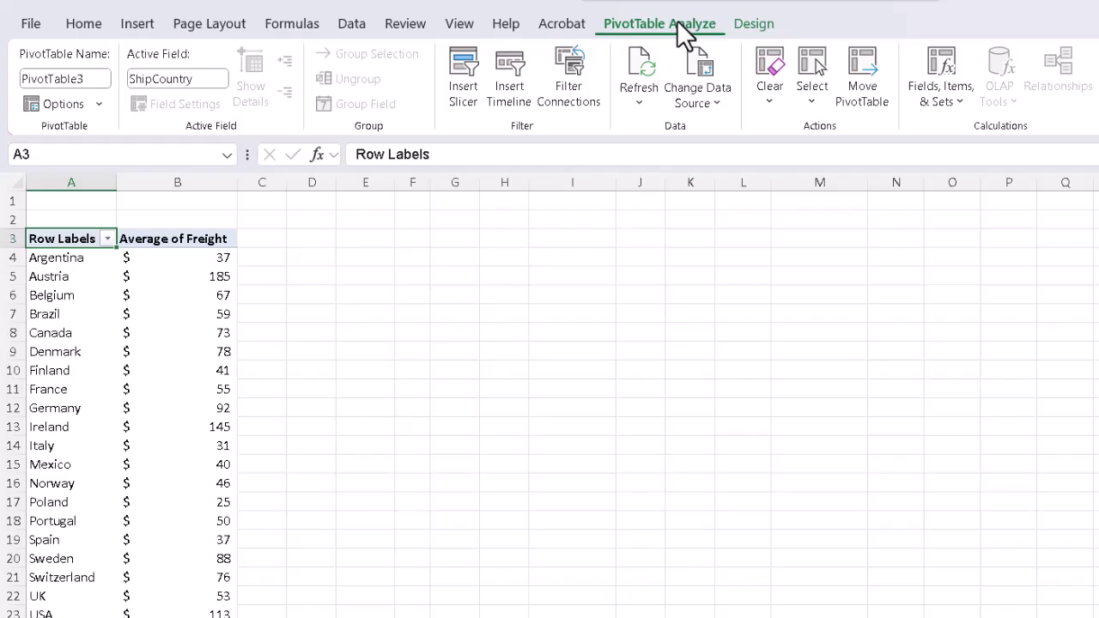
pyautogui.click(698, 72)
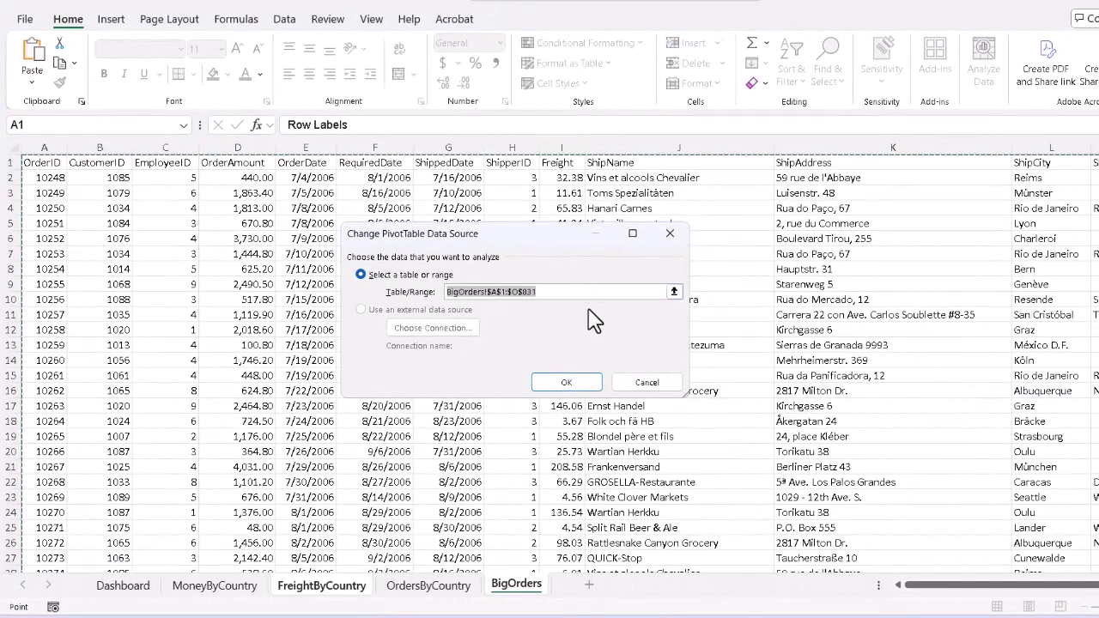
pyautogui.click(566, 383)
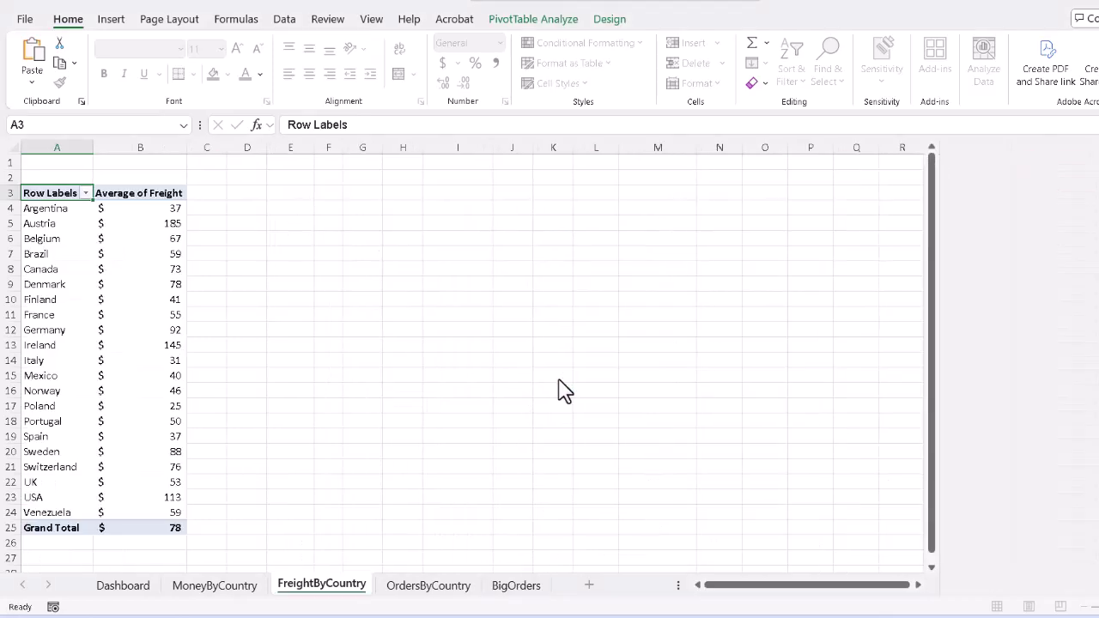
# Step: Confirm BigOrders!$A$1:$O$831 as the data source of the OrdersByCountry Count of OrderID pivot
pyautogui.click(434, 585)
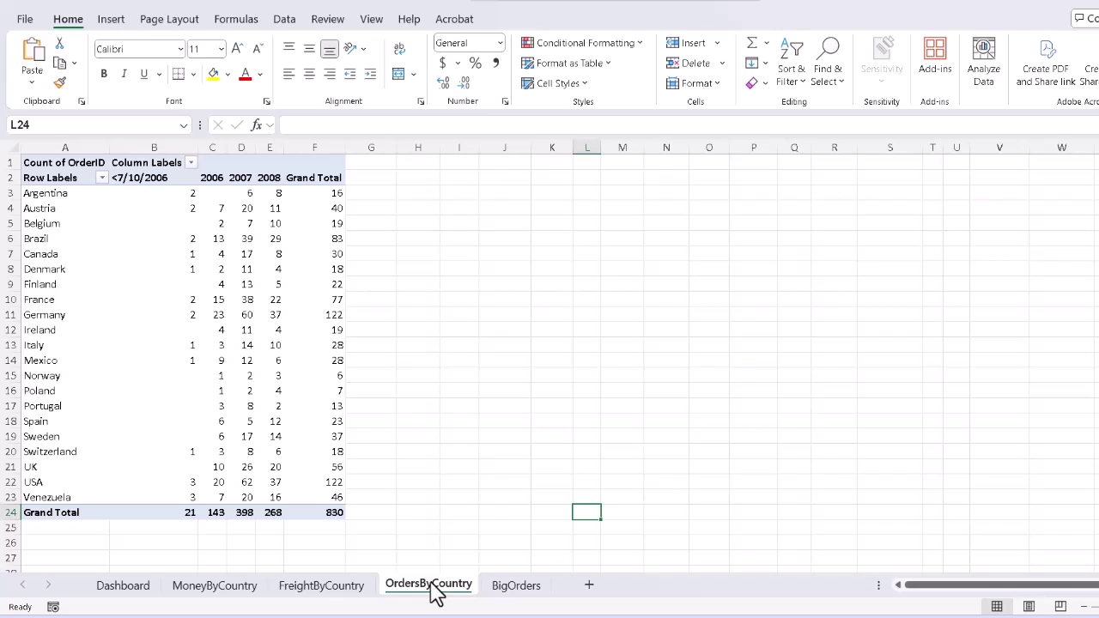
pyautogui.click(79, 164)
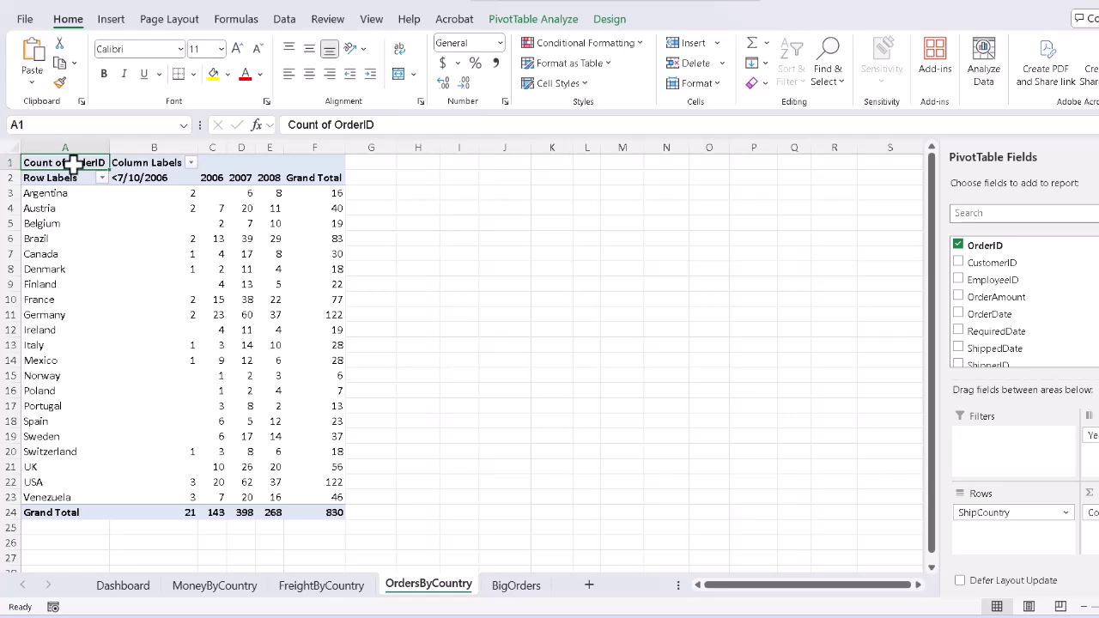
pyautogui.click(547, 24)
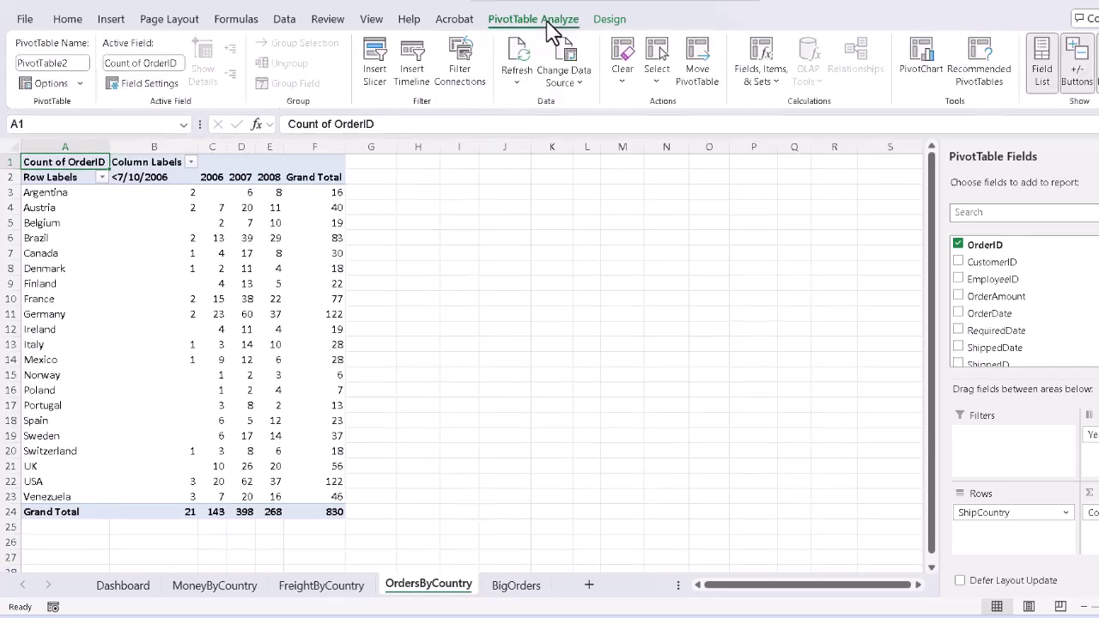
pyautogui.click(564, 55)
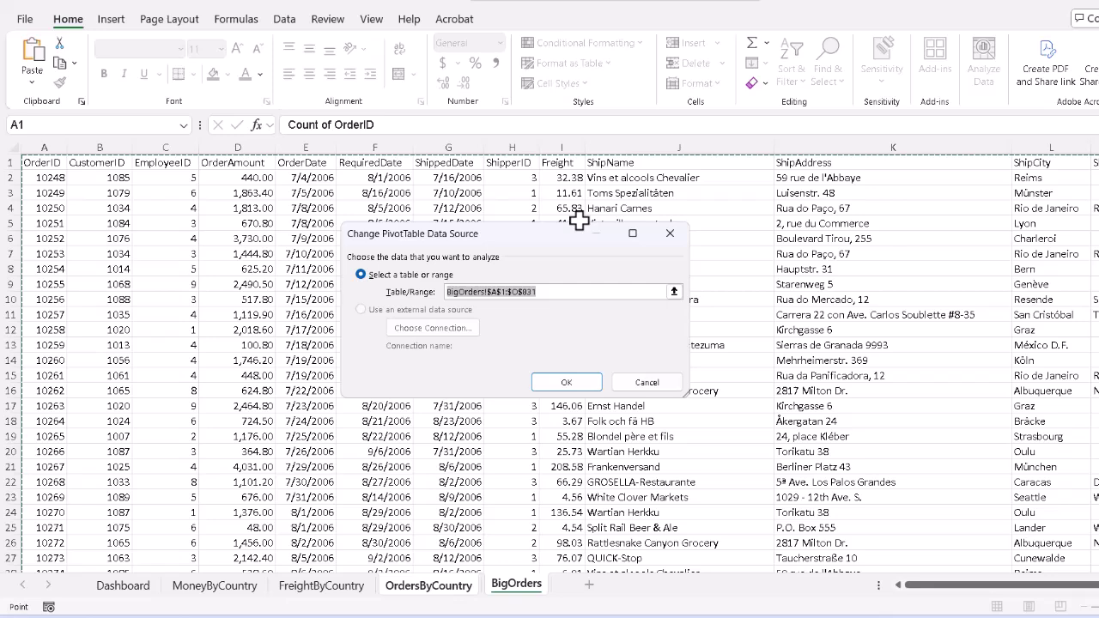
pyautogui.click(563, 384)
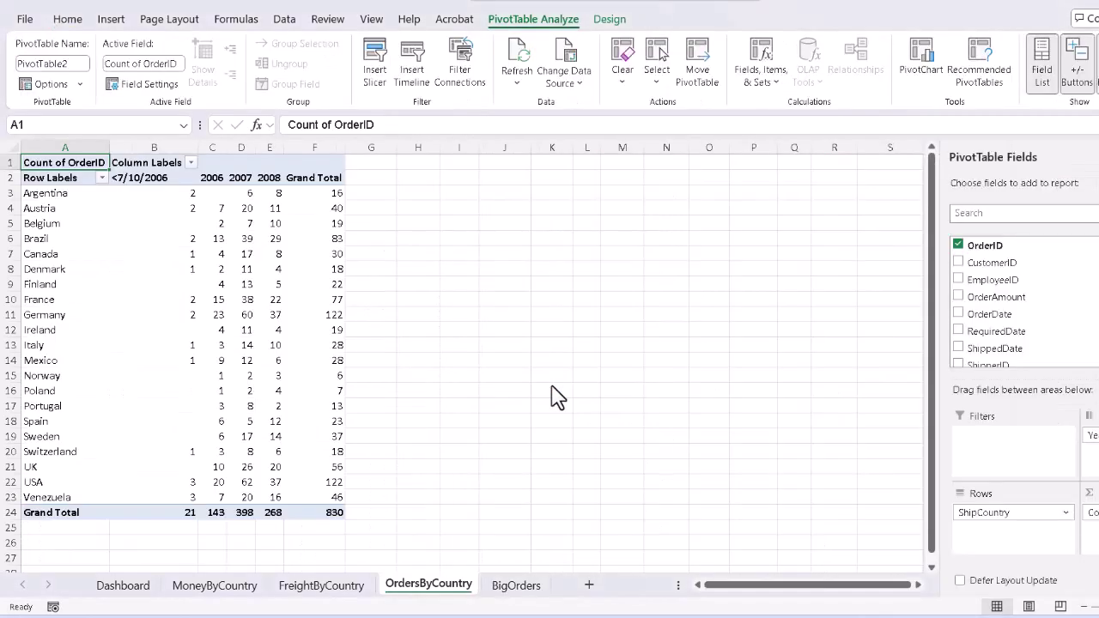
# Step: Back on the Dashboard sheet, select the OrderDate timeline and show its Timeline settings
pyautogui.click(122, 586)
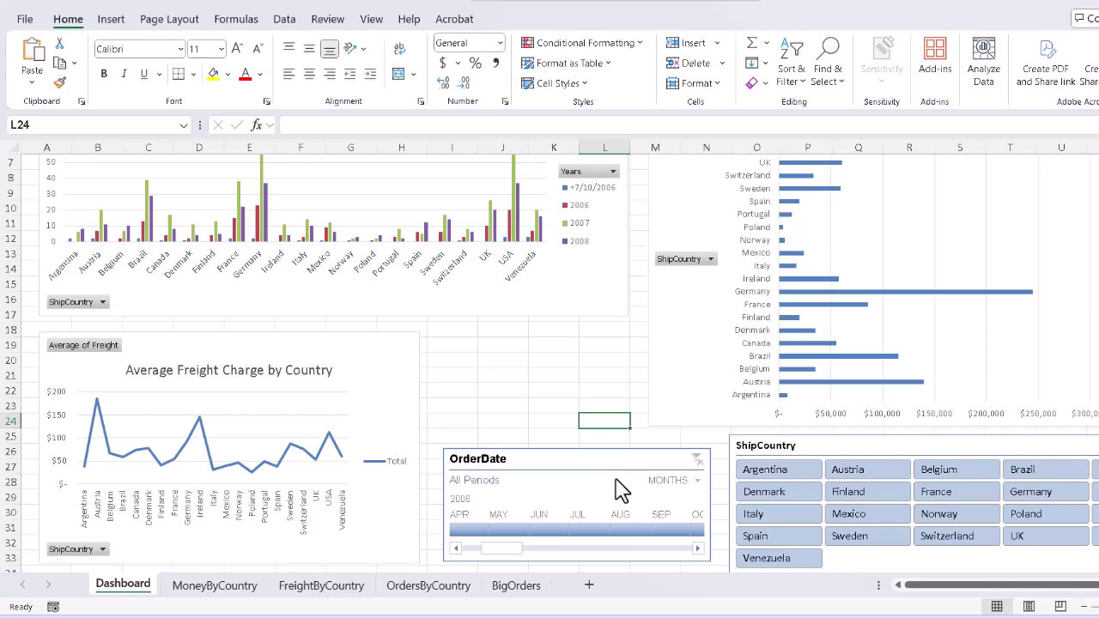
pyautogui.click(603, 459)
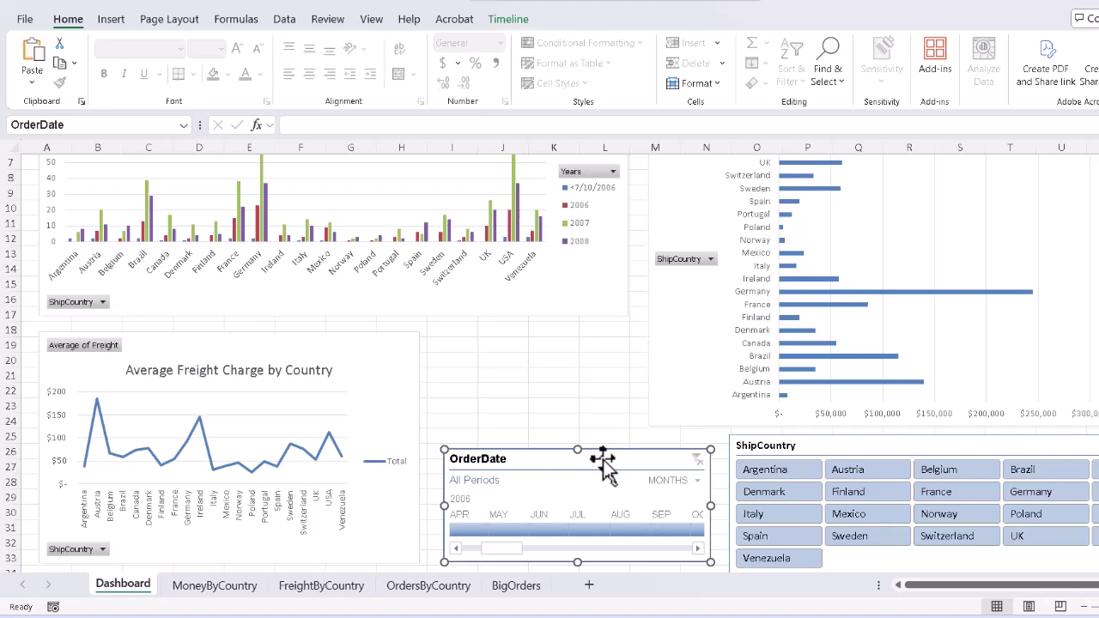
pyautogui.click(603, 460)
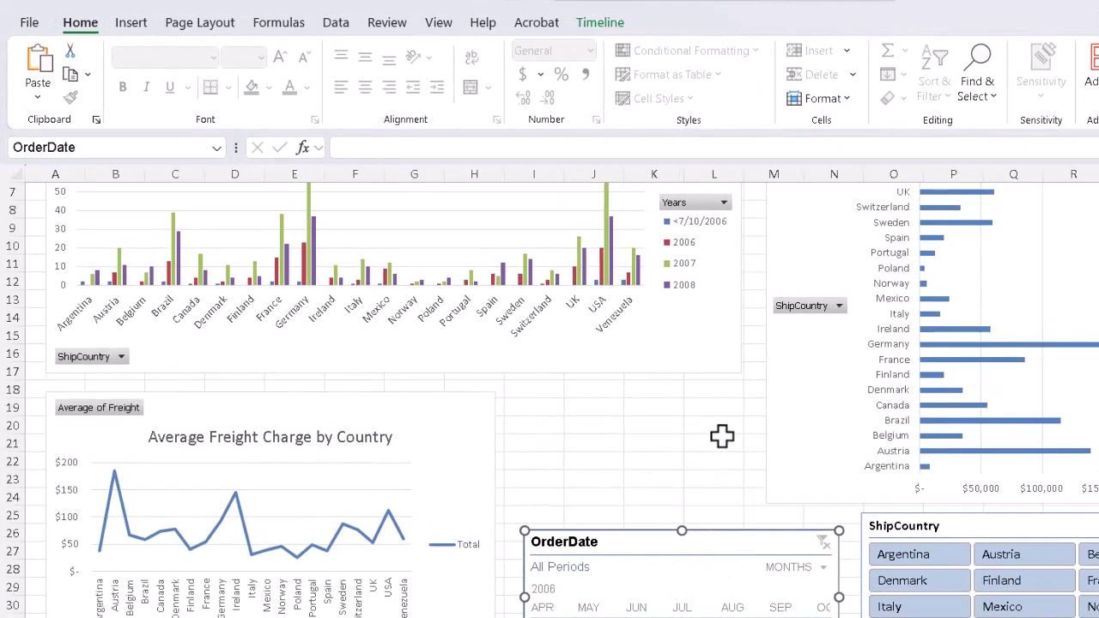
pyautogui.click(599, 22)
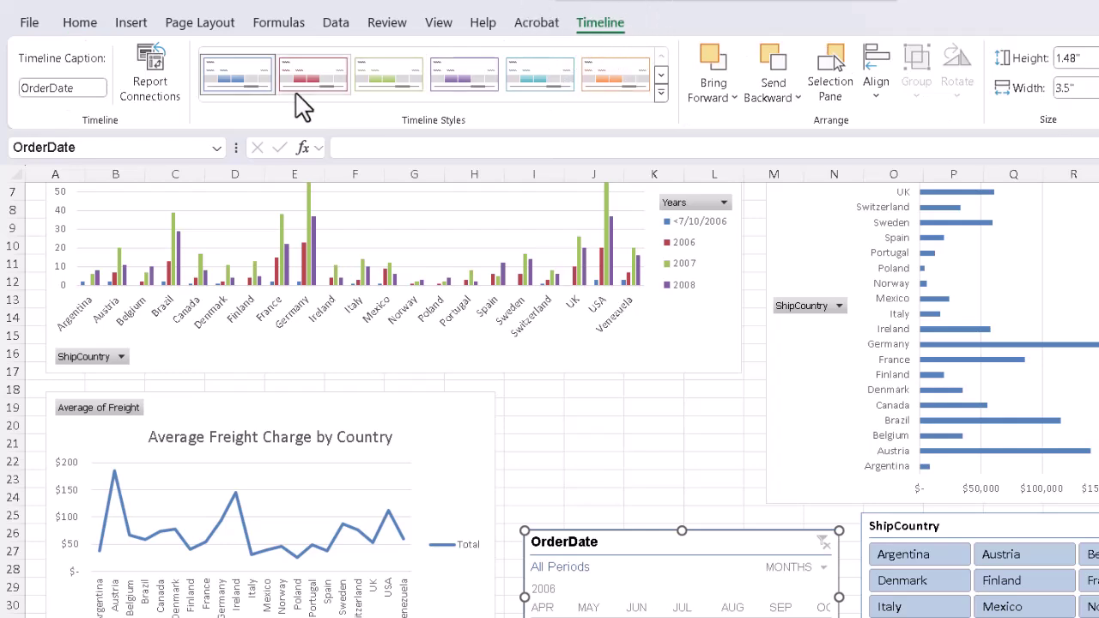
# Step: Add PivotTable1 and PivotTable3 to the OrderDate timeline's report connections alongside PivotTable2
pyautogui.click(168, 64)
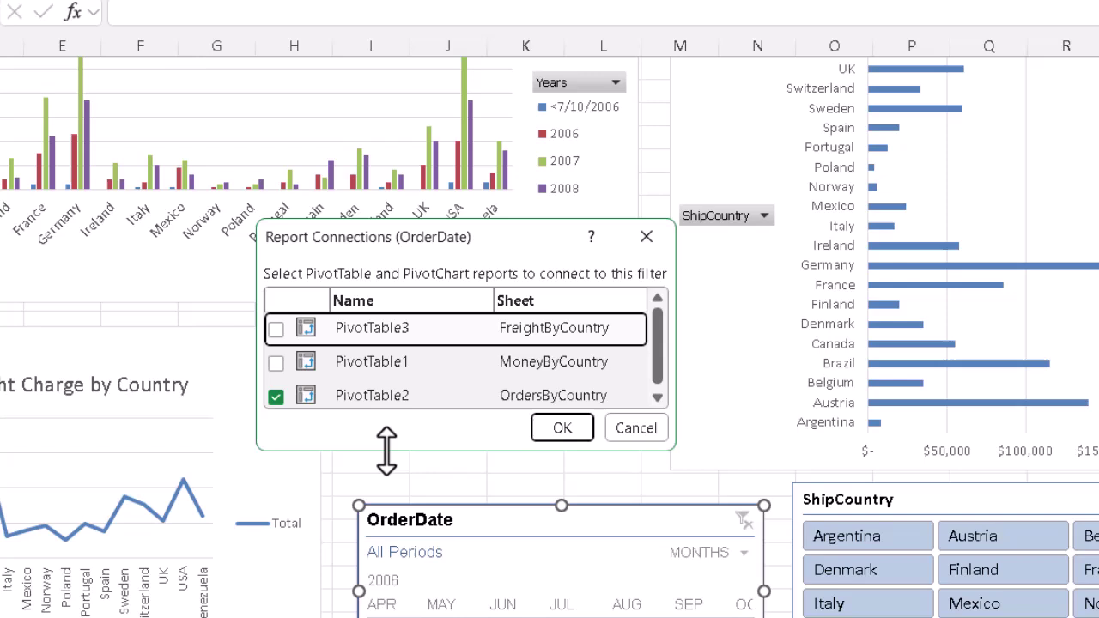
pyautogui.moveTo(385, 452); pyautogui.dragTo(386, 477)
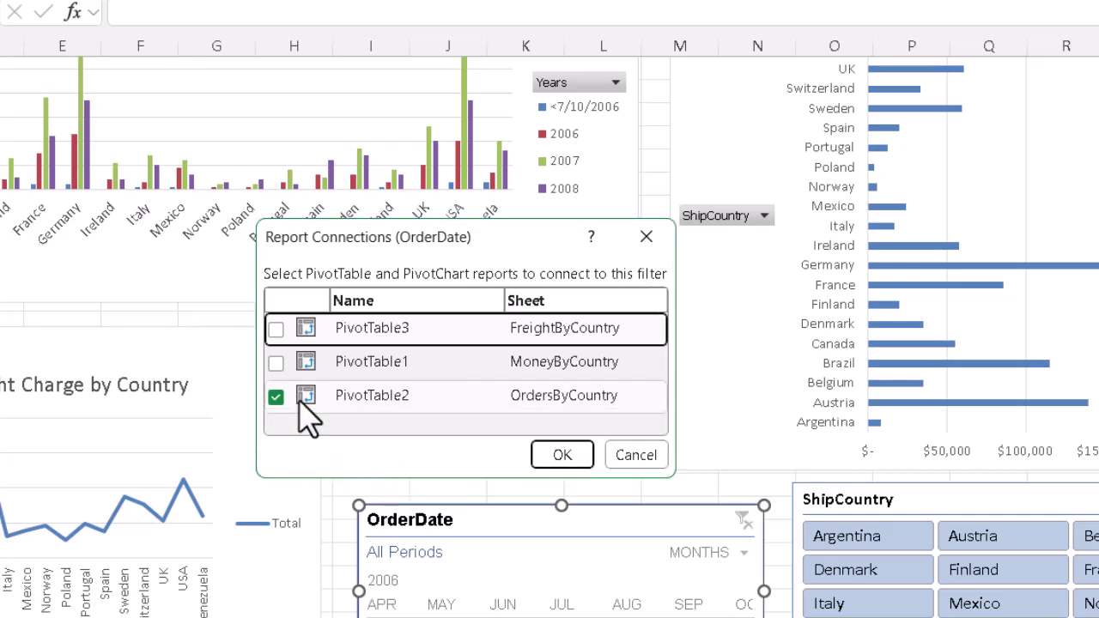
pyautogui.click(275, 363)
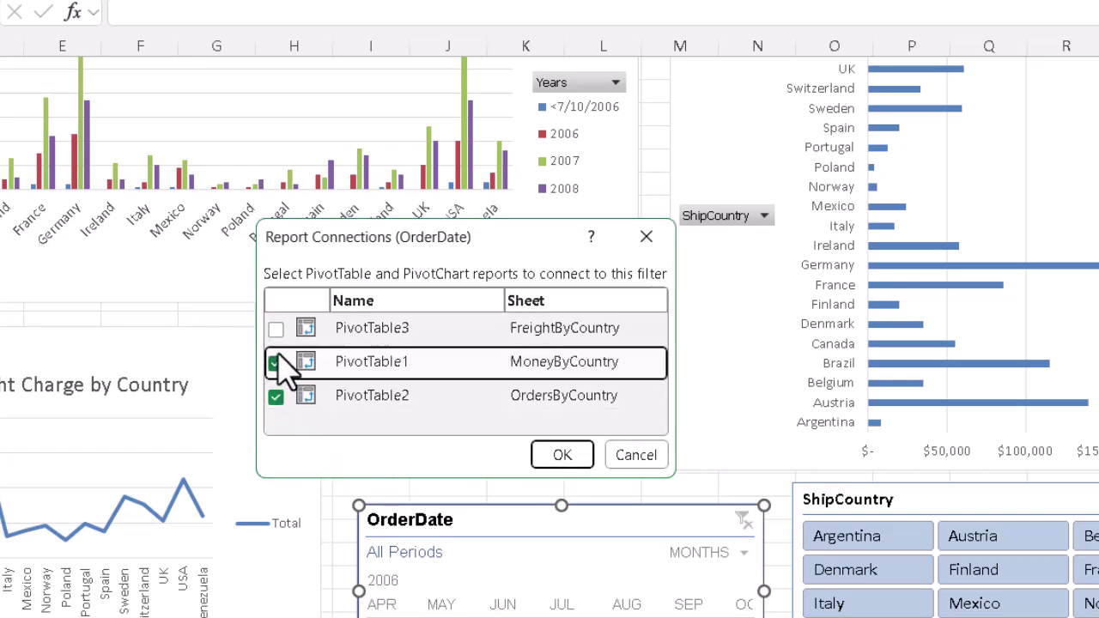
pyautogui.click(276, 329)
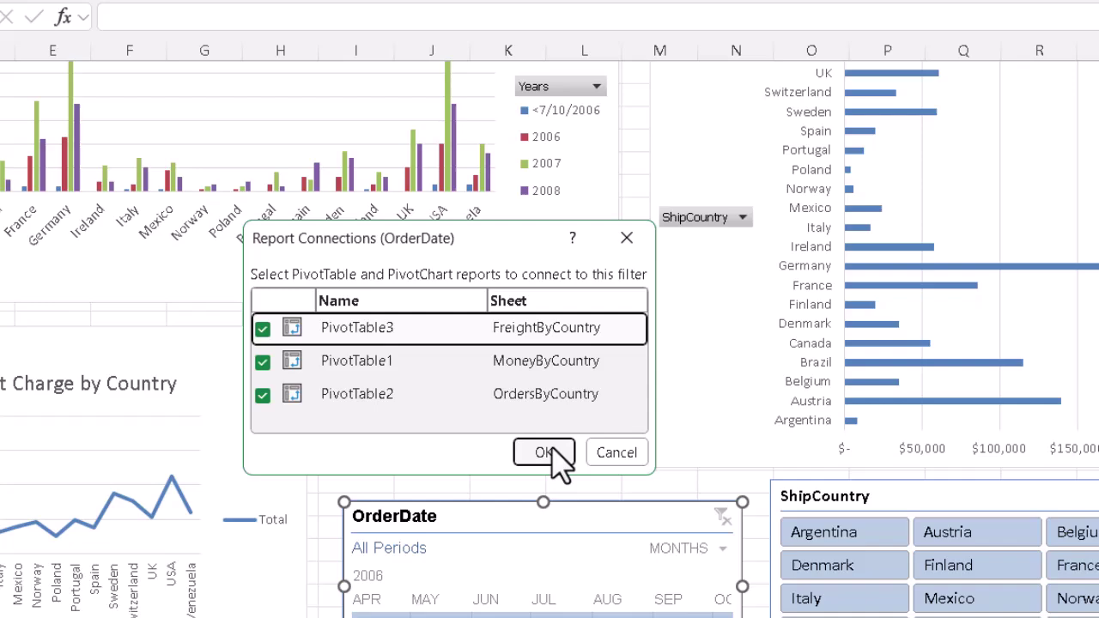
pyautogui.click(567, 457)
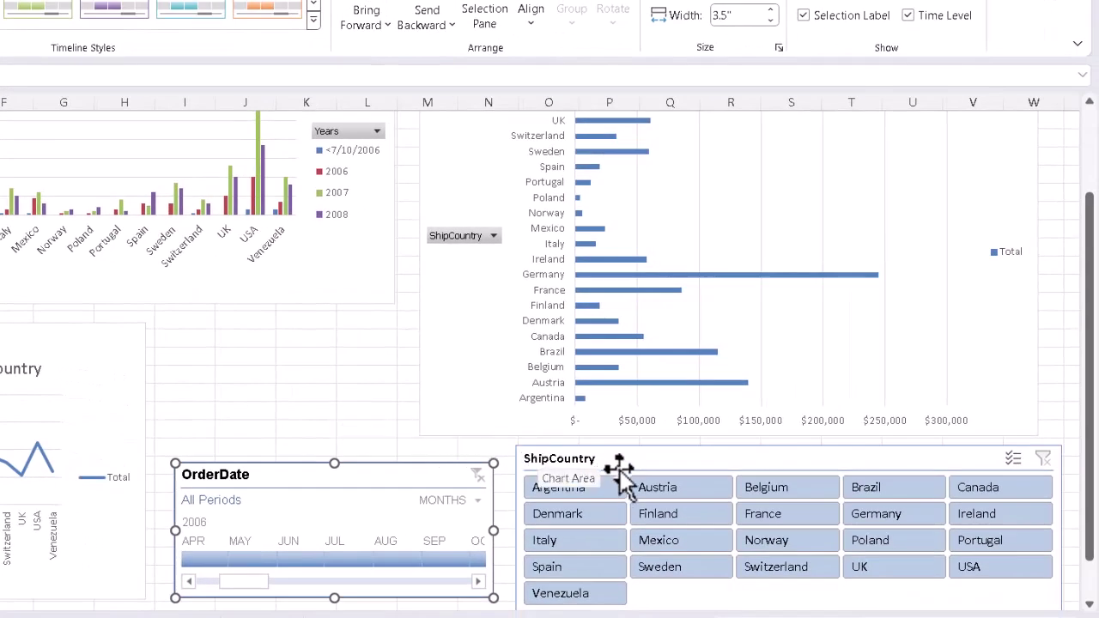
# Step: In the ShipCountry slicer's Report Connections, tick PivotTable3 and PivotTable2 alongside PivotTable1
pyautogui.click(654, 459)
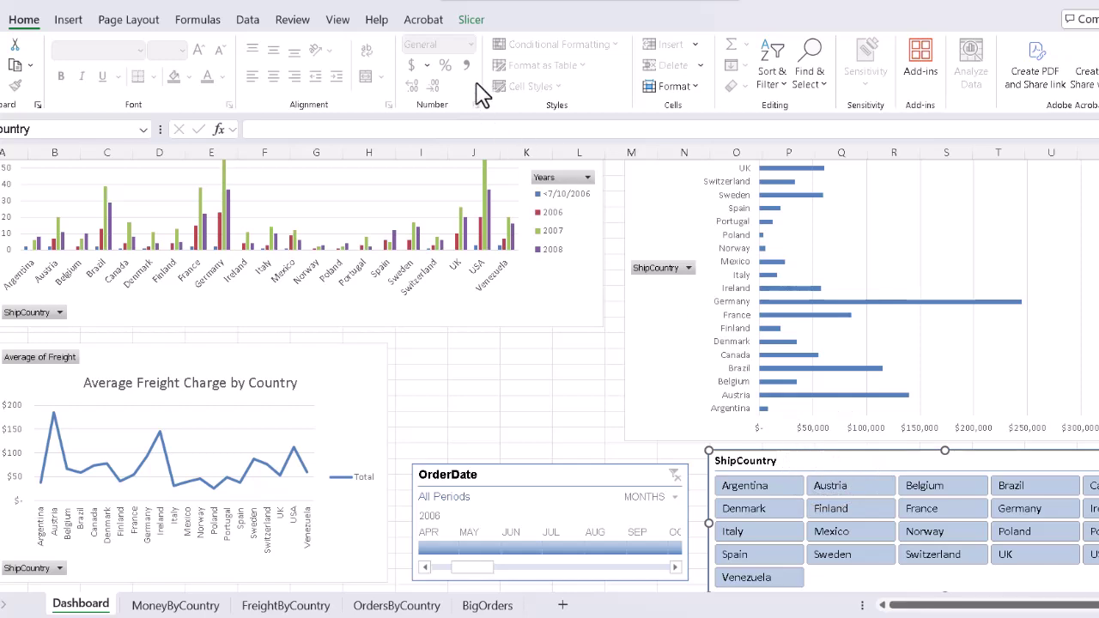
pyautogui.click(470, 20)
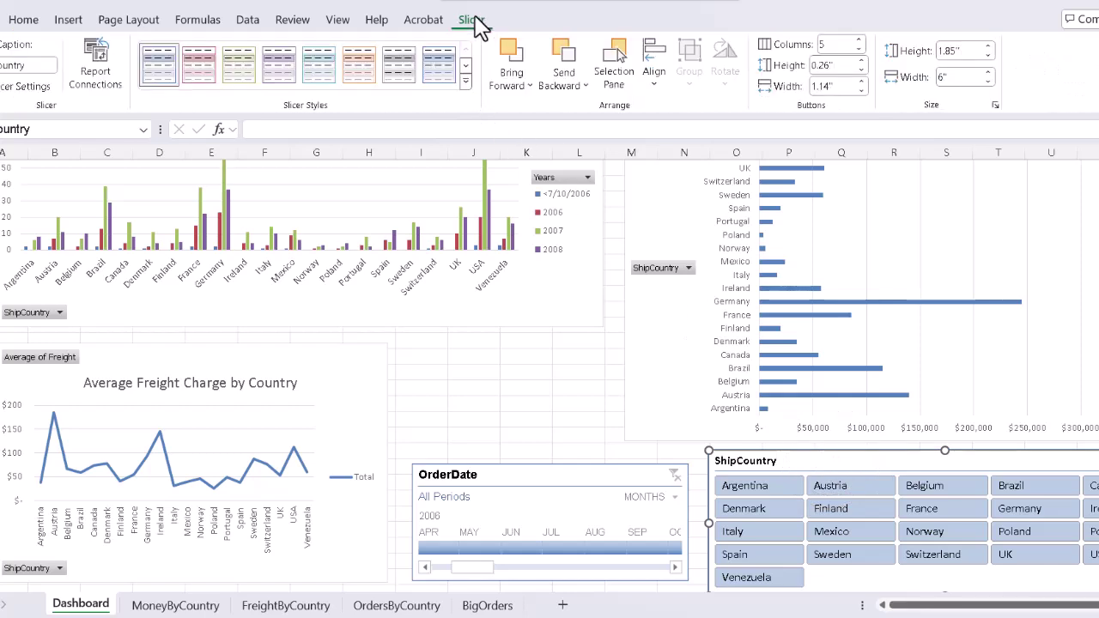
pyautogui.click(475, 19)
pyautogui.click(94, 64)
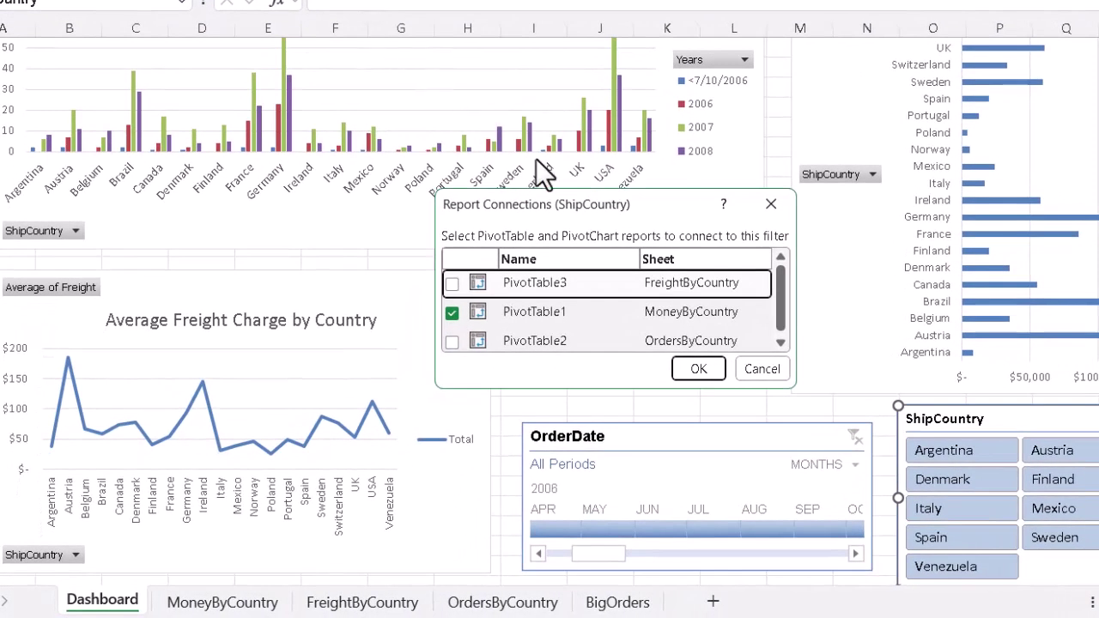
pyautogui.moveTo(608, 187); pyautogui.dragTo(610, 172)
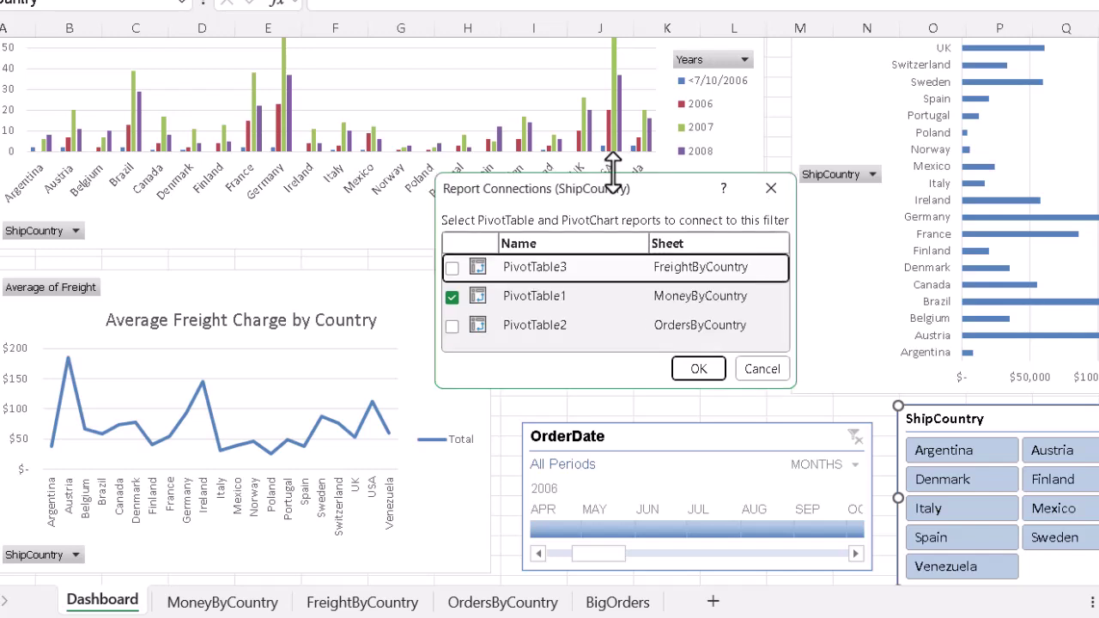
pyautogui.click(452, 267)
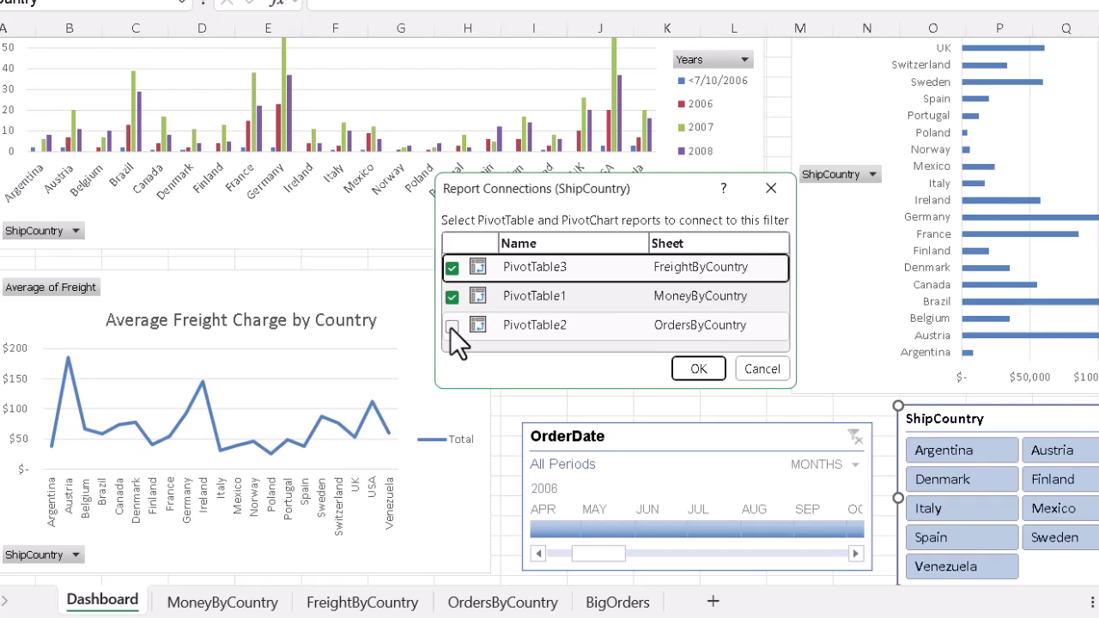
pyautogui.click(452, 326)
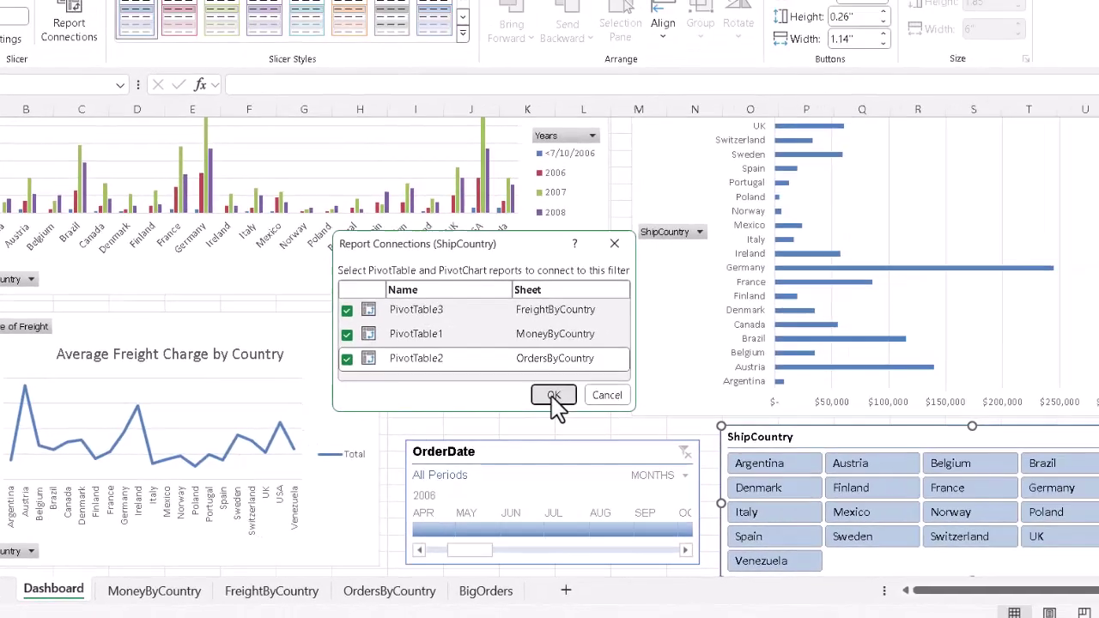
# Step: Confirm the slicer connections and test the timeline with August 2006, then clear it
pyautogui.click(698, 368)
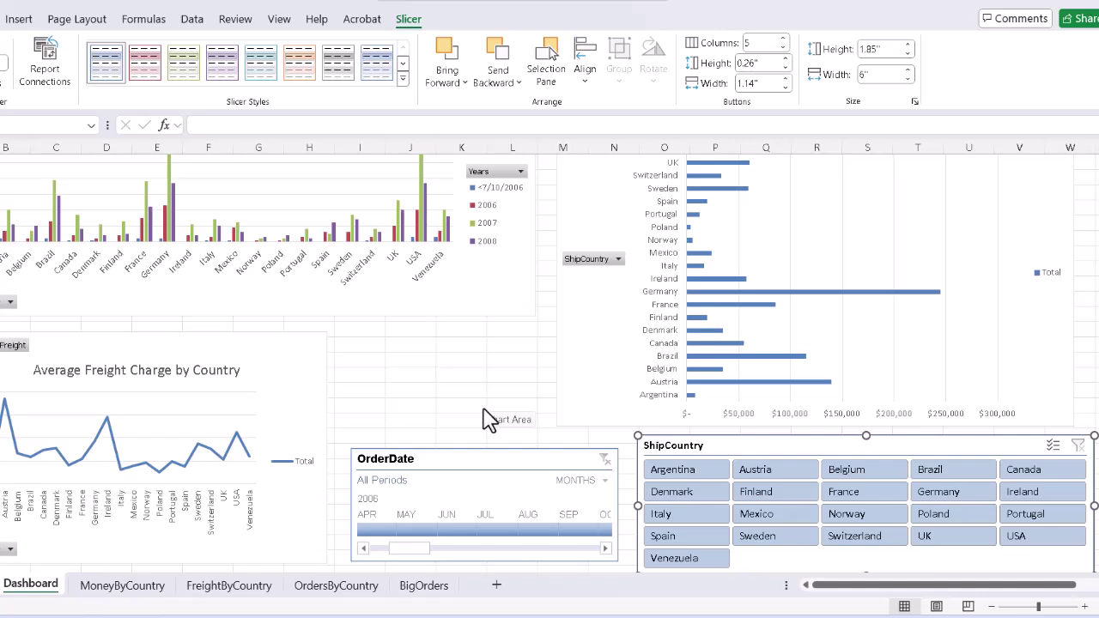
pyautogui.click(541, 530)
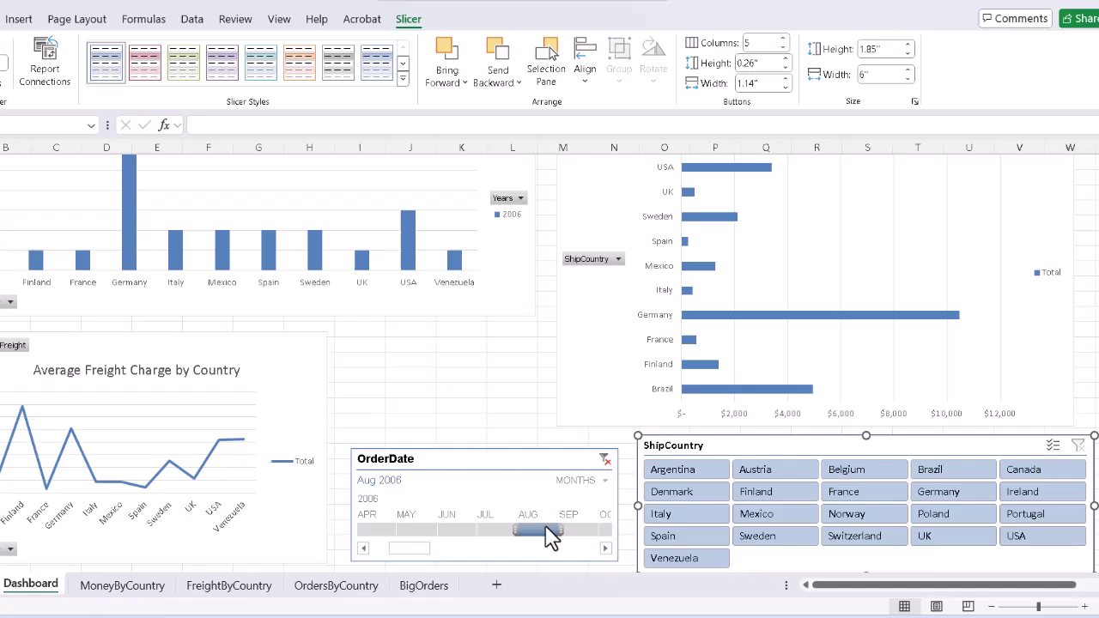
pyautogui.click(606, 460)
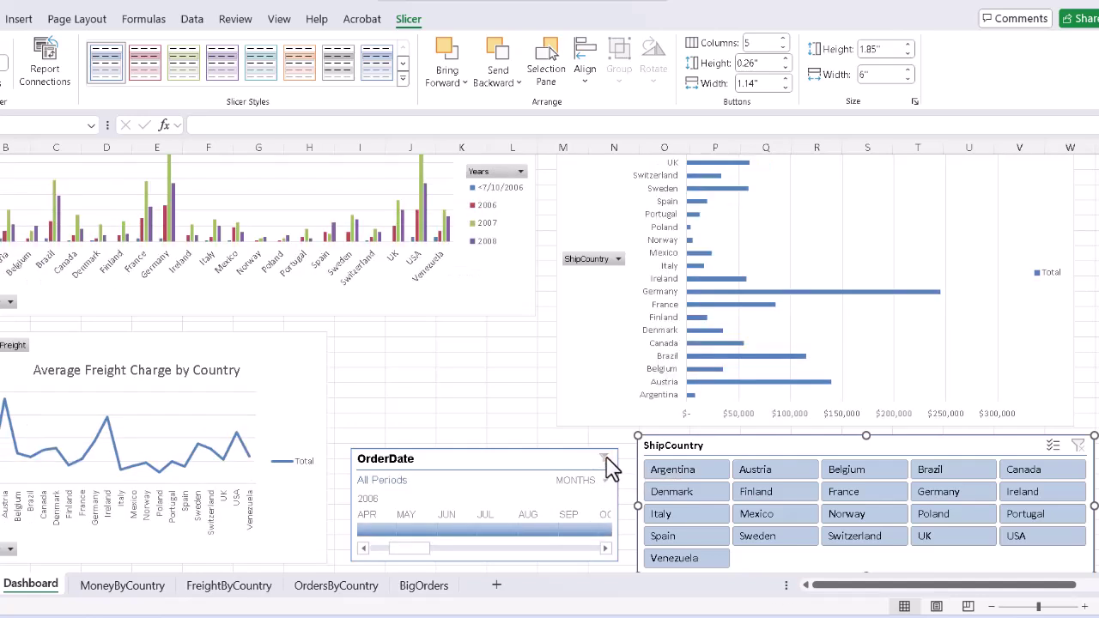
# Step: Filter all charts to Denmark and Sweden, then clear the country filter
pyautogui.click(679, 493)
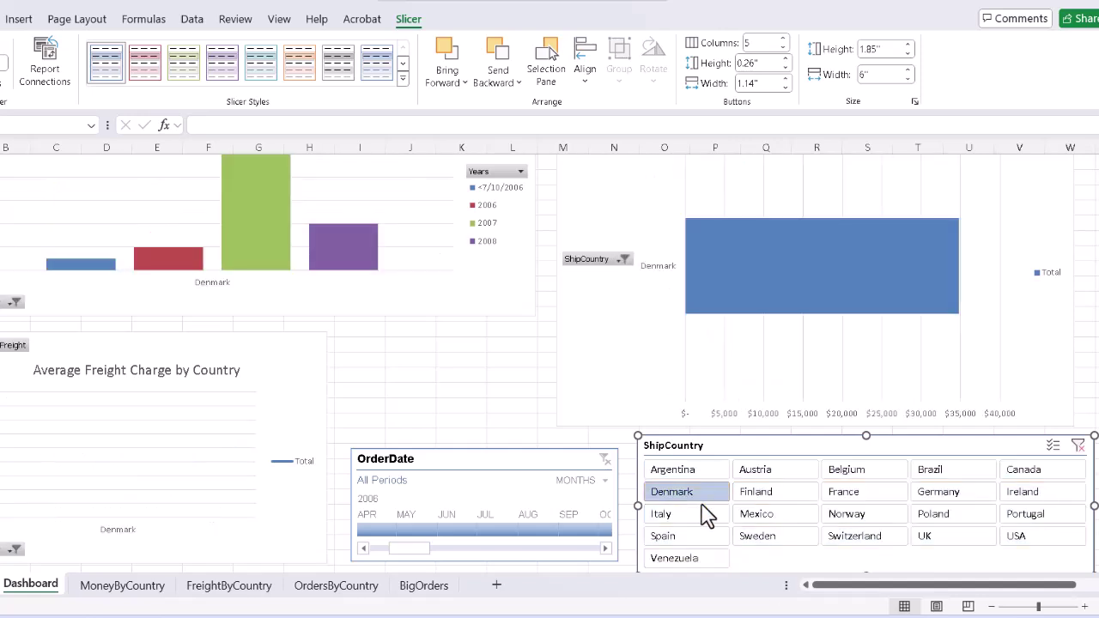
pyautogui.click(777, 540)
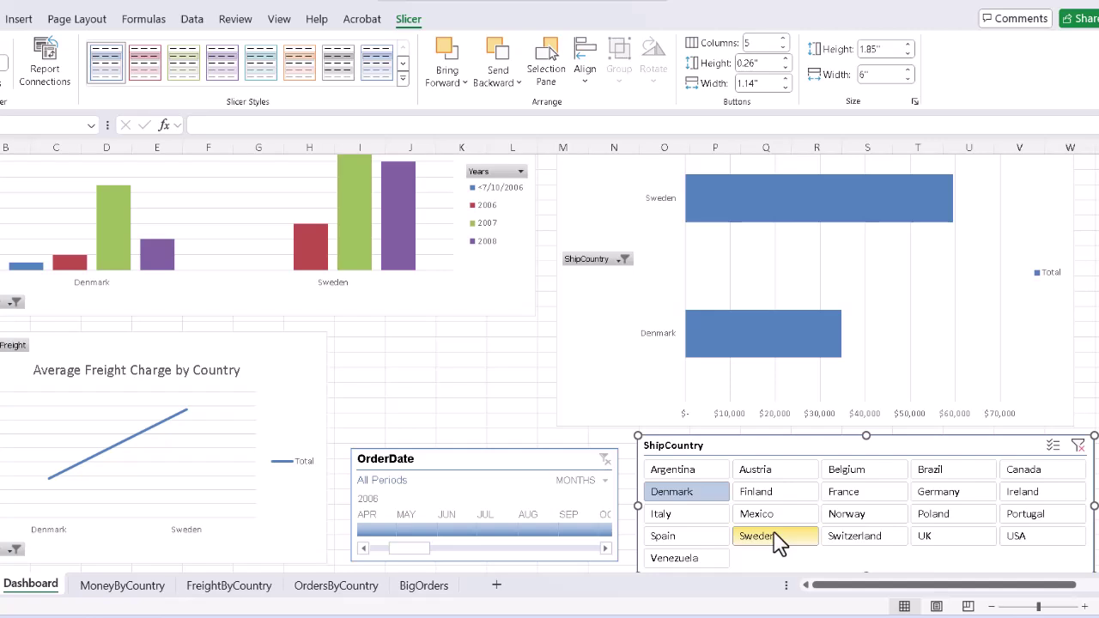
pyautogui.click(1077, 447)
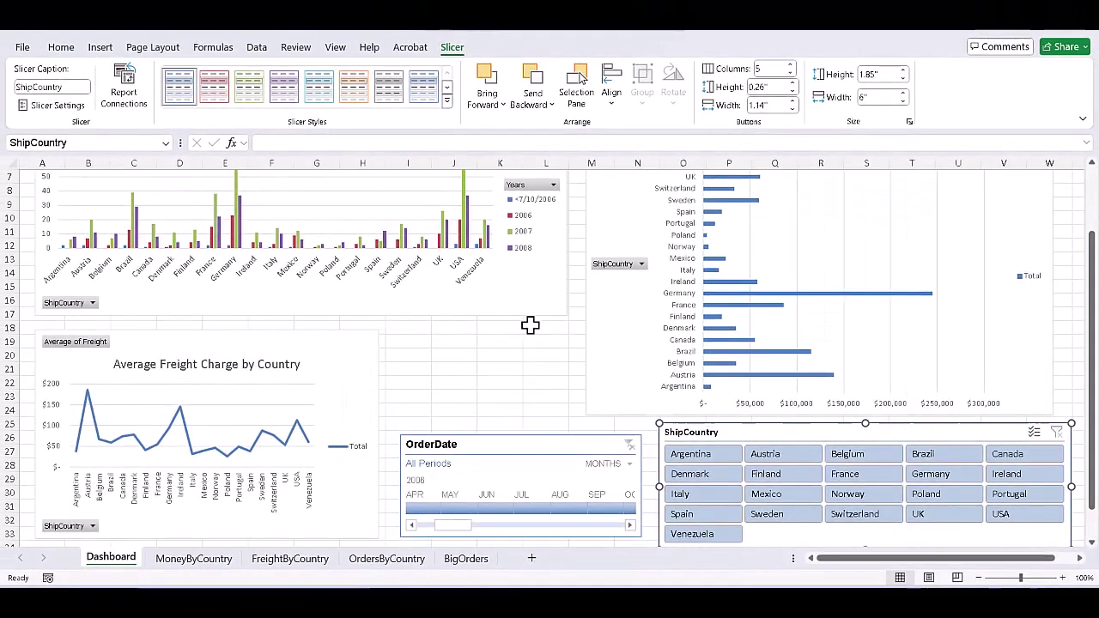